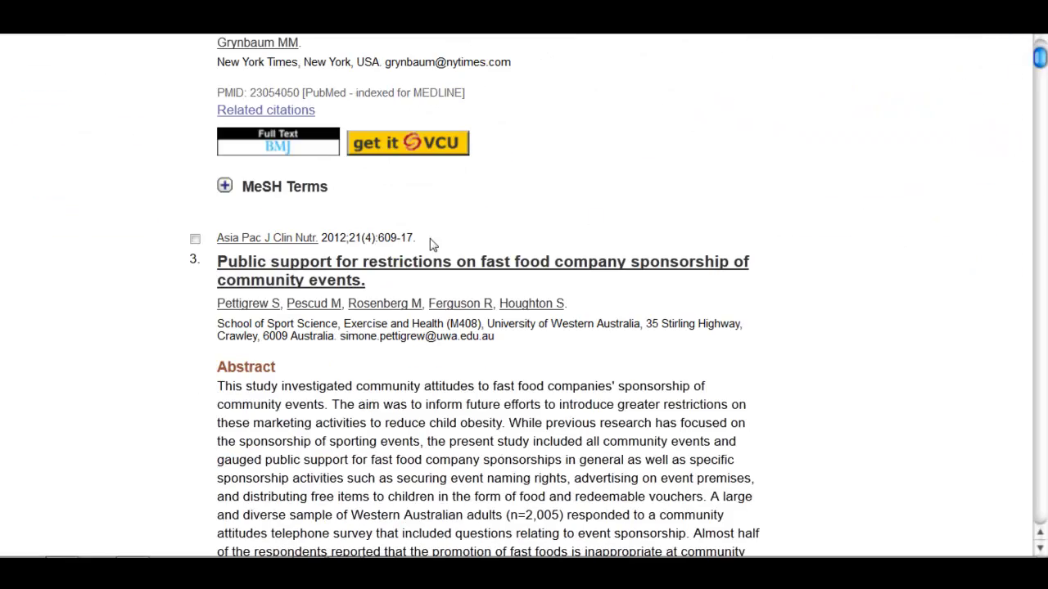
- Mark search results 3, 5 and 6 as selected, bringing the selection to 4 citations
click(194, 239)
scroll(204, 398, down, 5)
scroll(205, 398, down, 3)
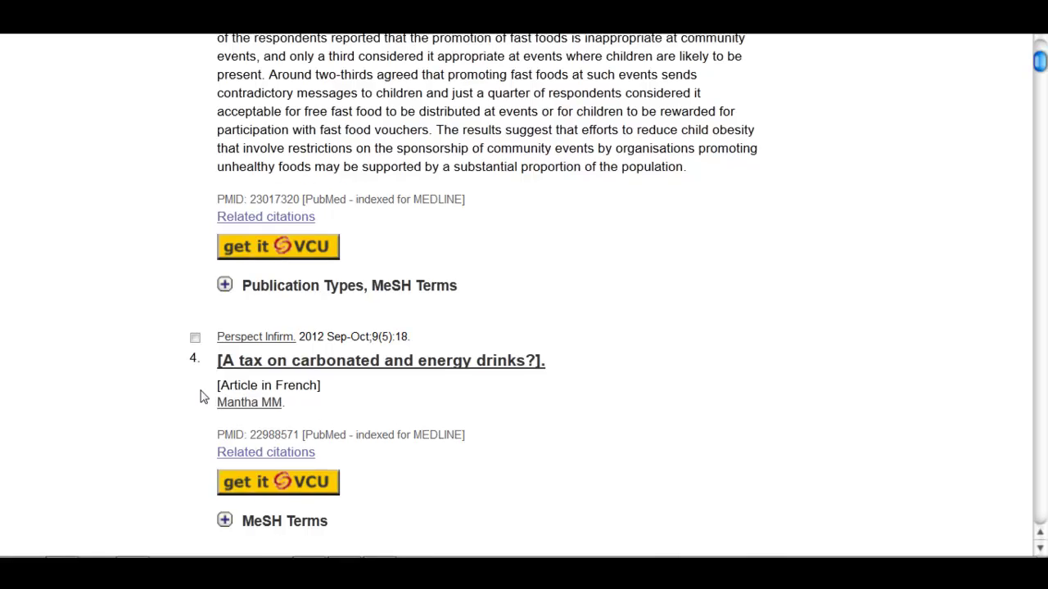
scroll(171, 333, down, 1)
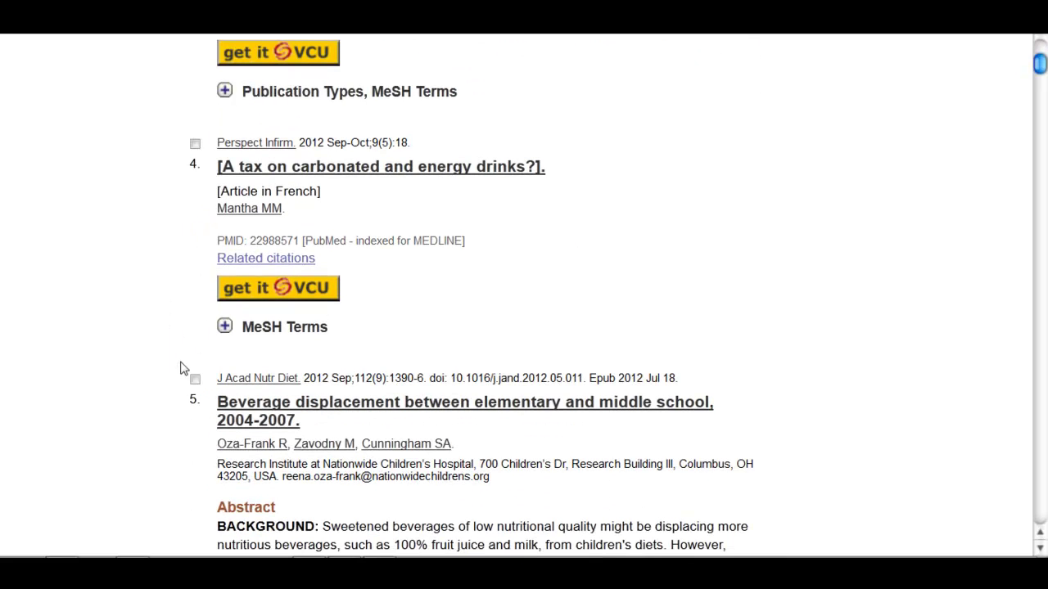
click(195, 378)
scroll(852, 323, down, 4)
scroll(852, 323, down, 8)
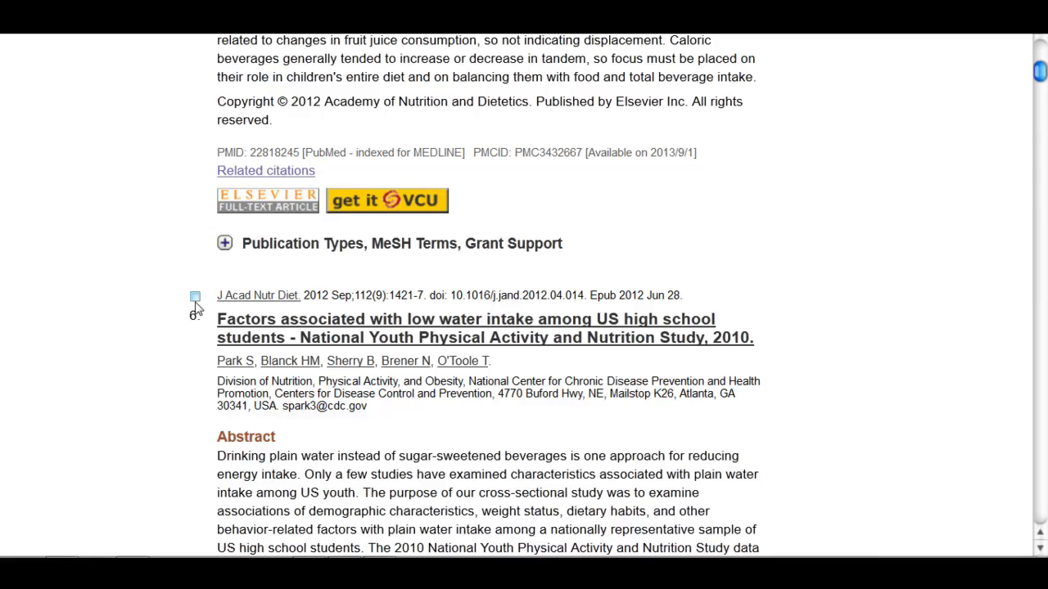
click(194, 296)
scroll(1040, 72, up, 3)
drag(1040, 71, 1039, 47)
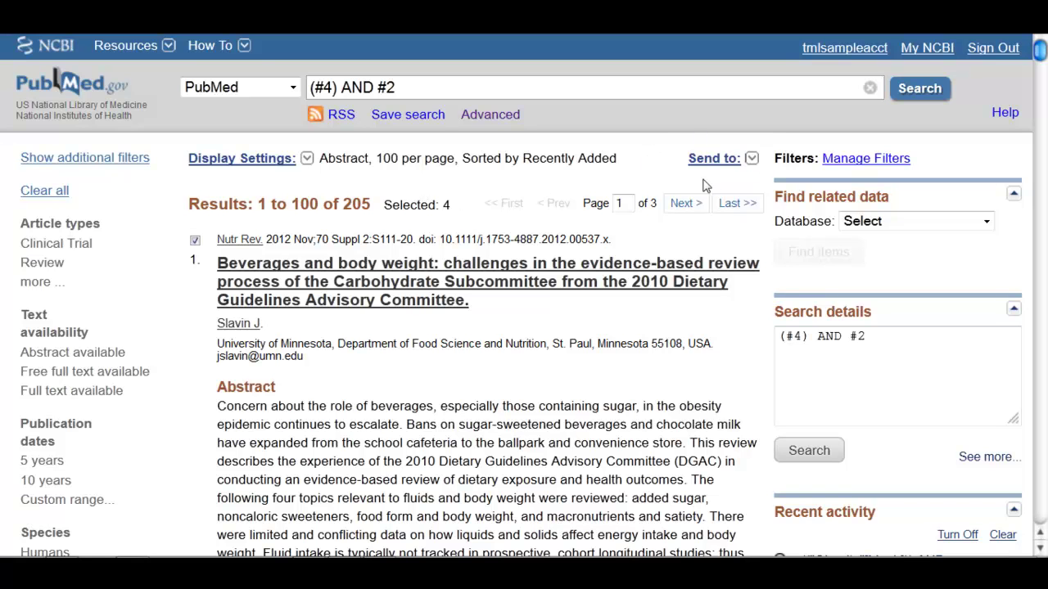
- Send the 4 selected citations to the Clipboard via Send to
click(752, 159)
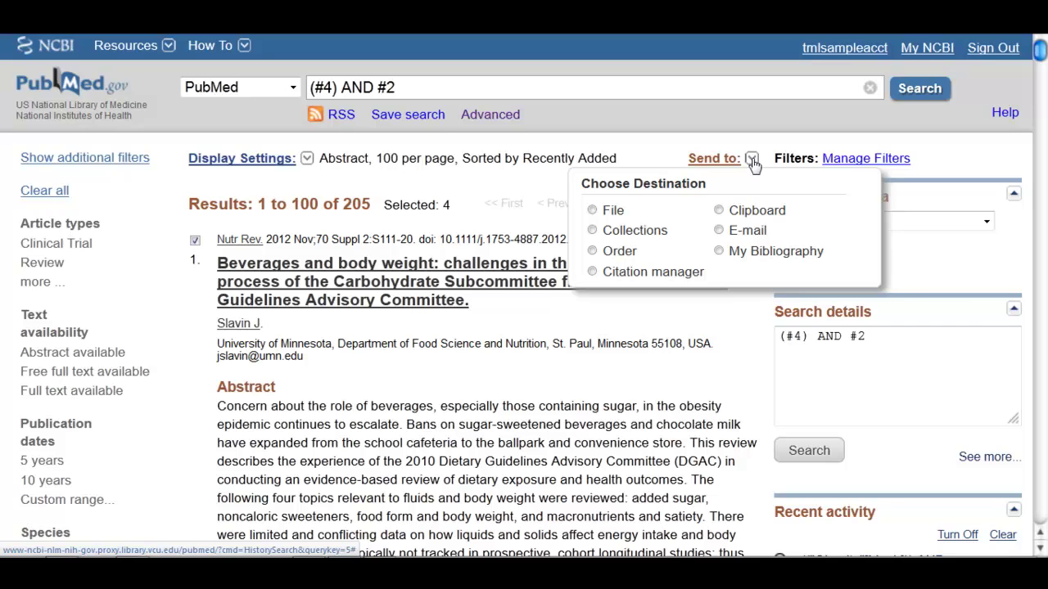
click(719, 211)
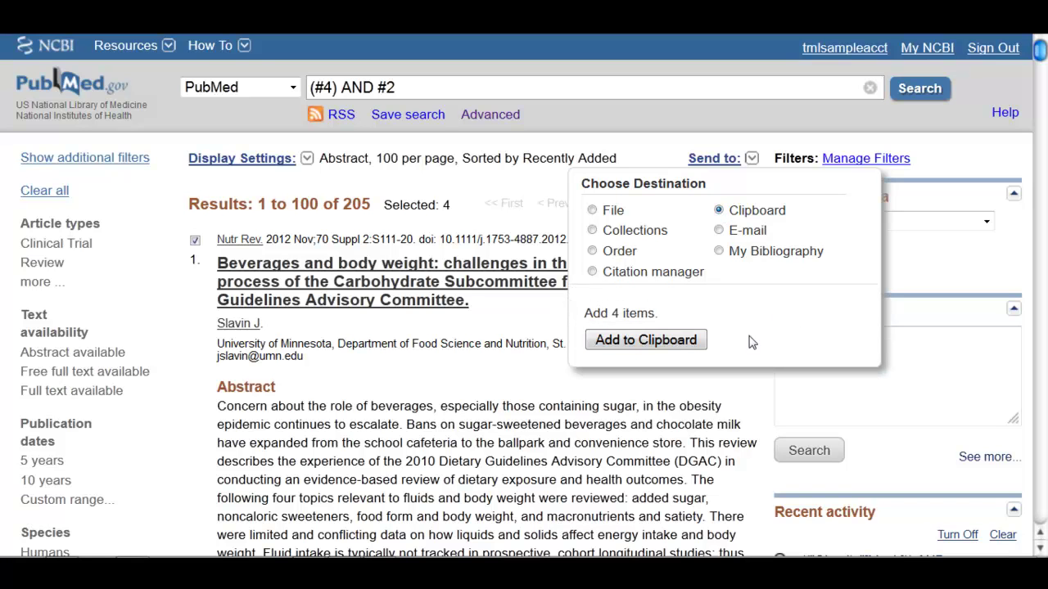
click(646, 341)
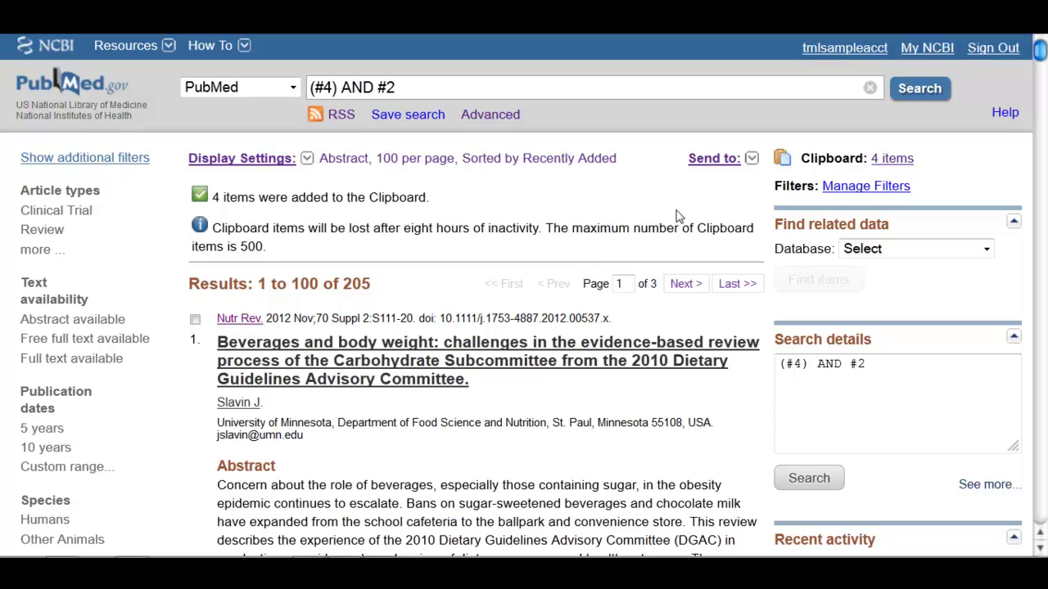
- Open the Clipboard page listing its 4 saved citations
click(752, 161)
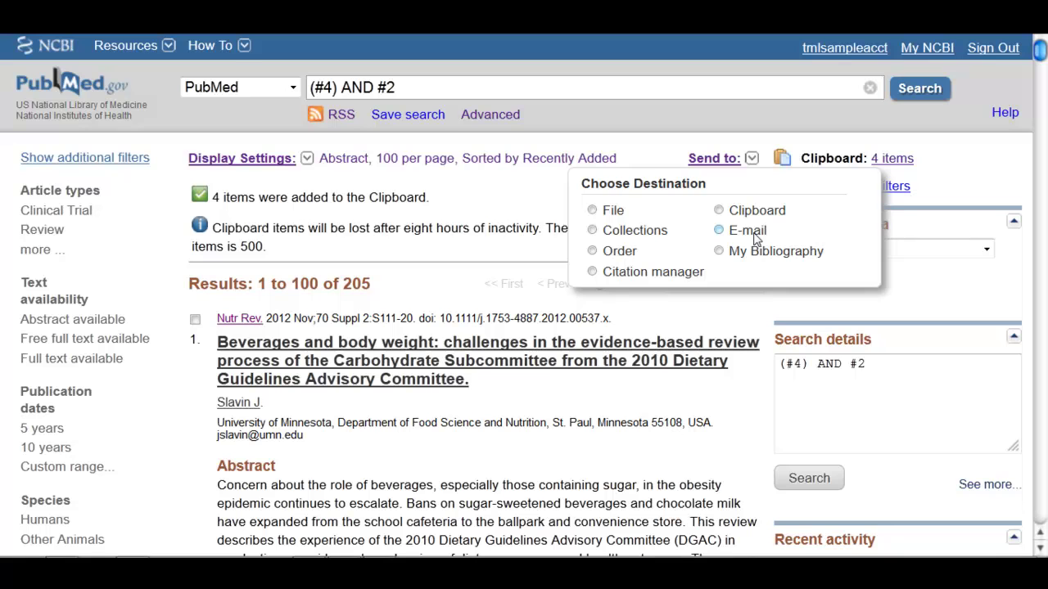
click(501, 214)
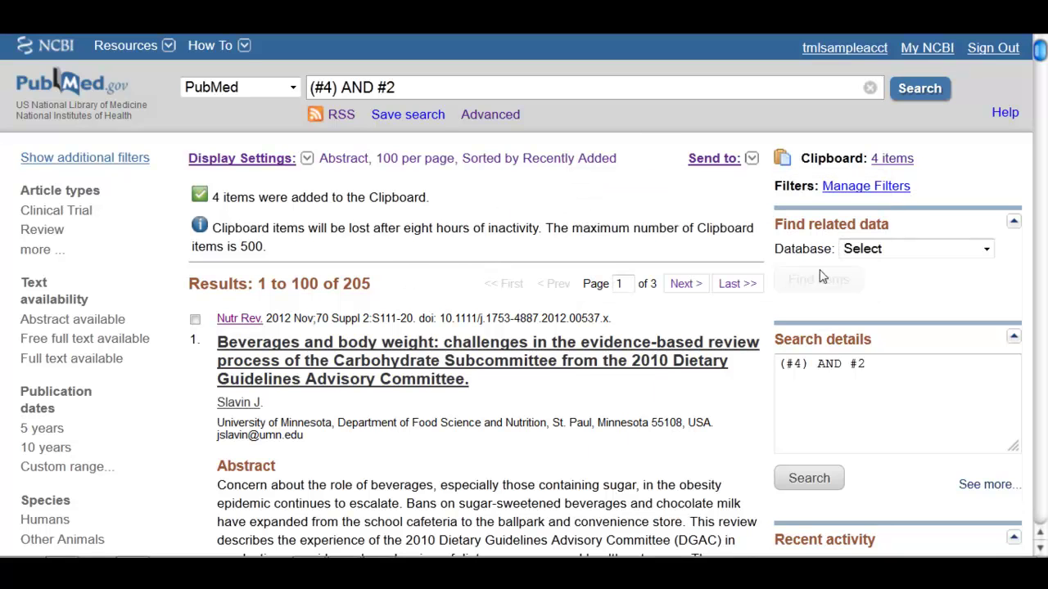
click(891, 163)
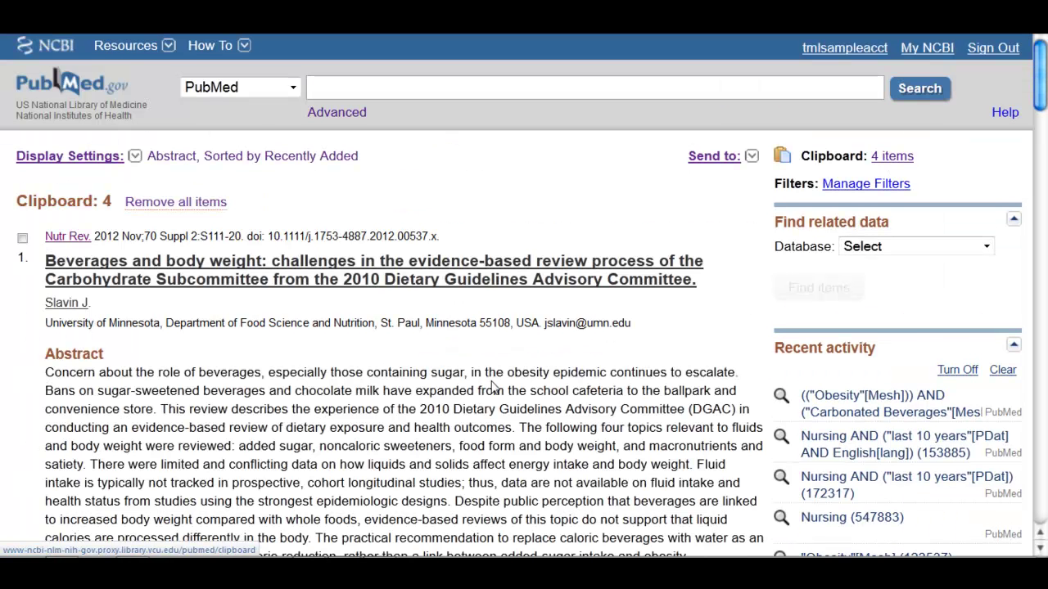
- Select Clipboard items 1 and 2, the beverages review and fast food sponsorship study
scroll(494, 382, down, 2)
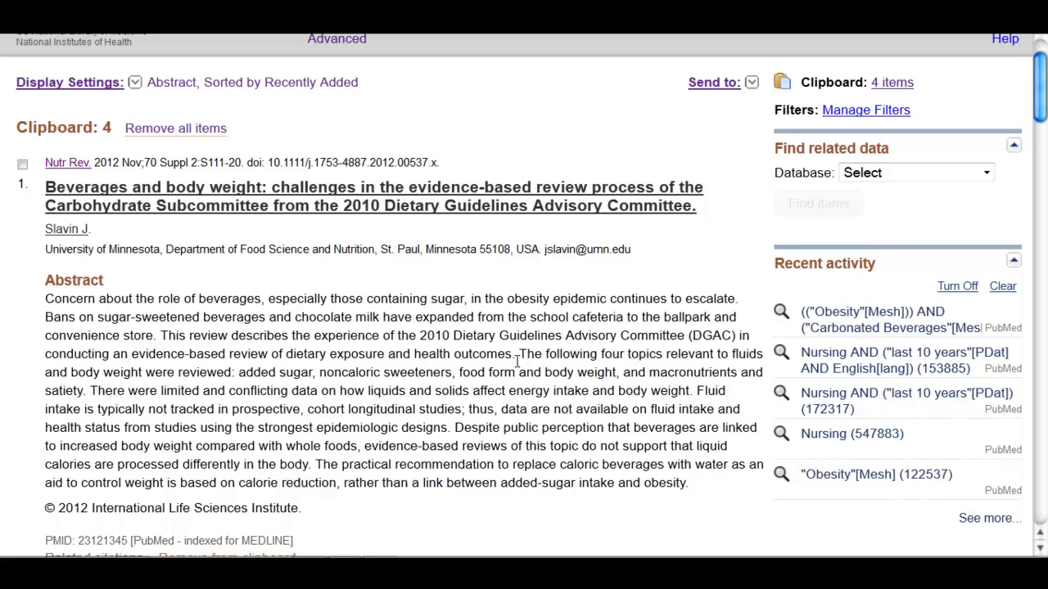
click(23, 164)
scroll(172, 279, down, 4)
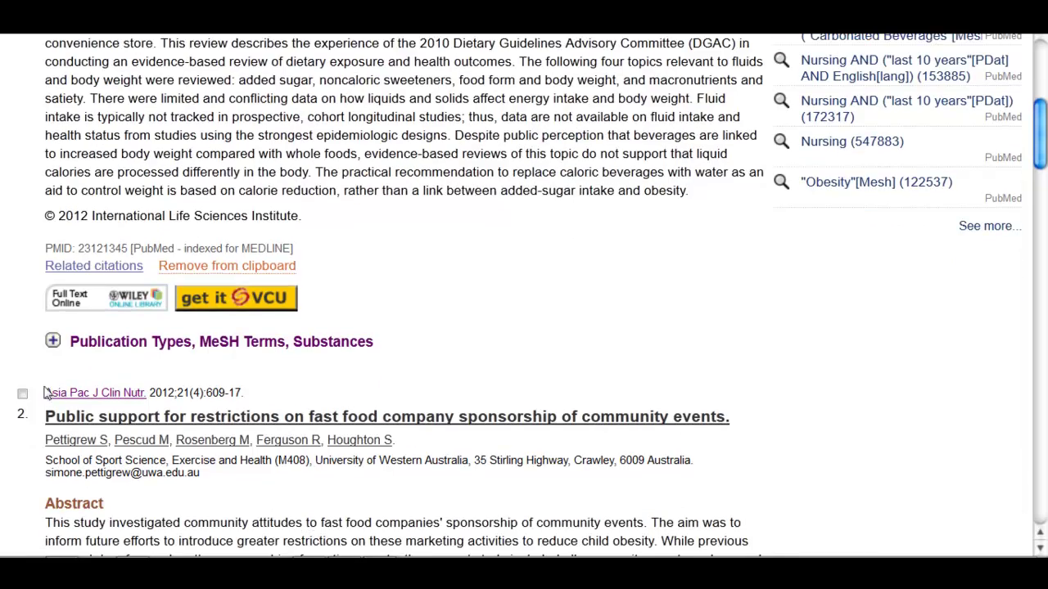
click(22, 393)
scroll(12, 438, down, 2)
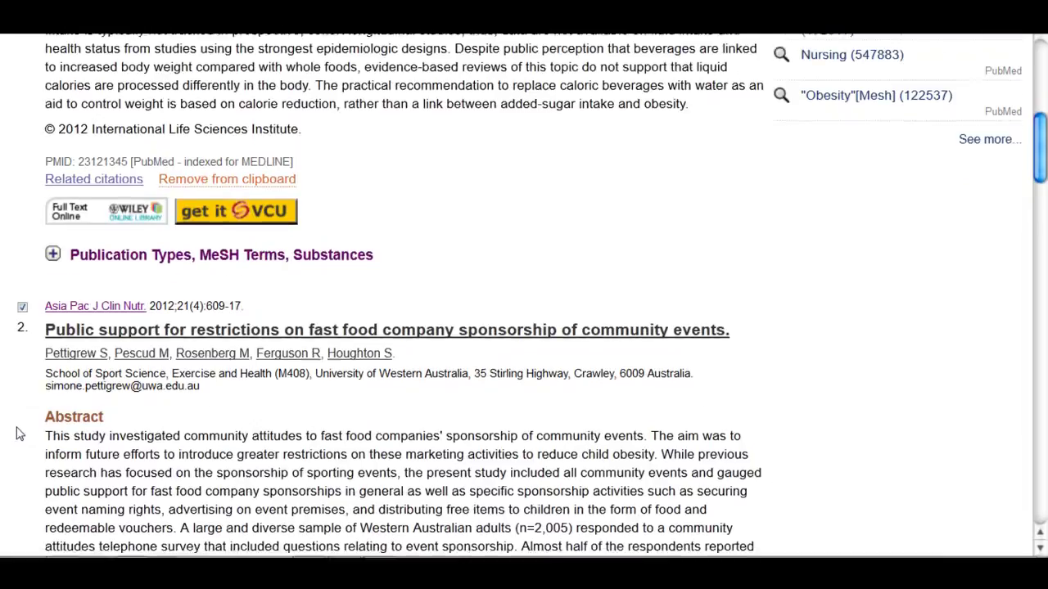
scroll(723, 413, up, 3)
scroll(724, 413, up, 5)
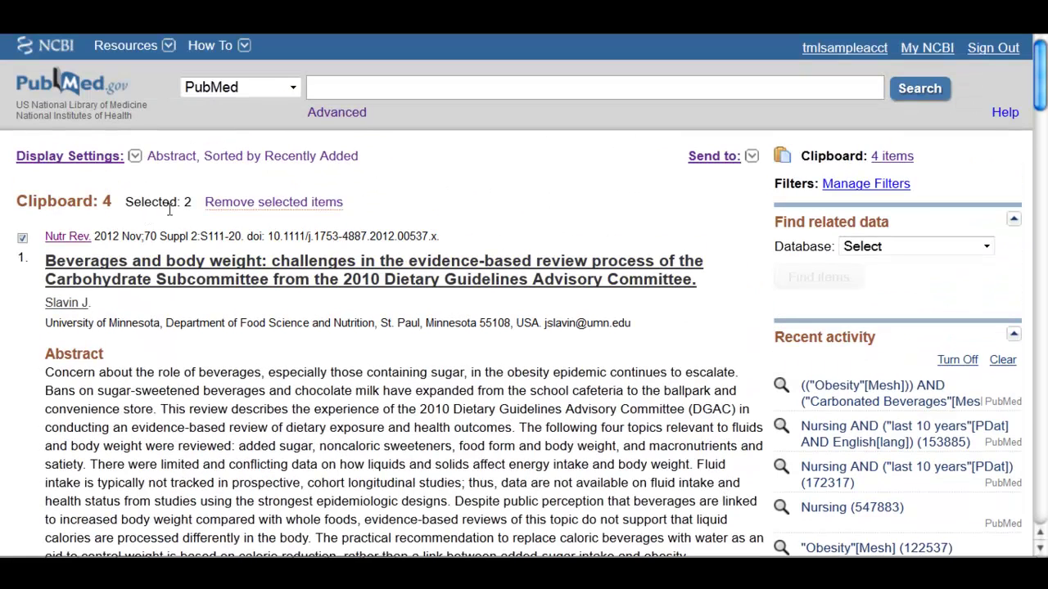
- Choose E-mail as the Send to destination, keeping Abstract as the format
click(751, 156)
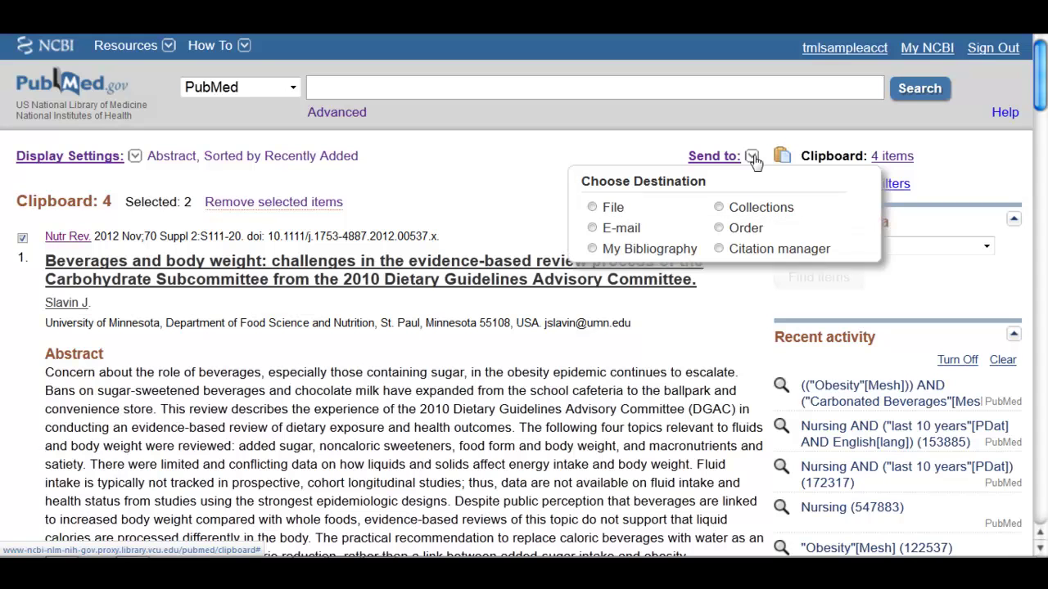
click(593, 228)
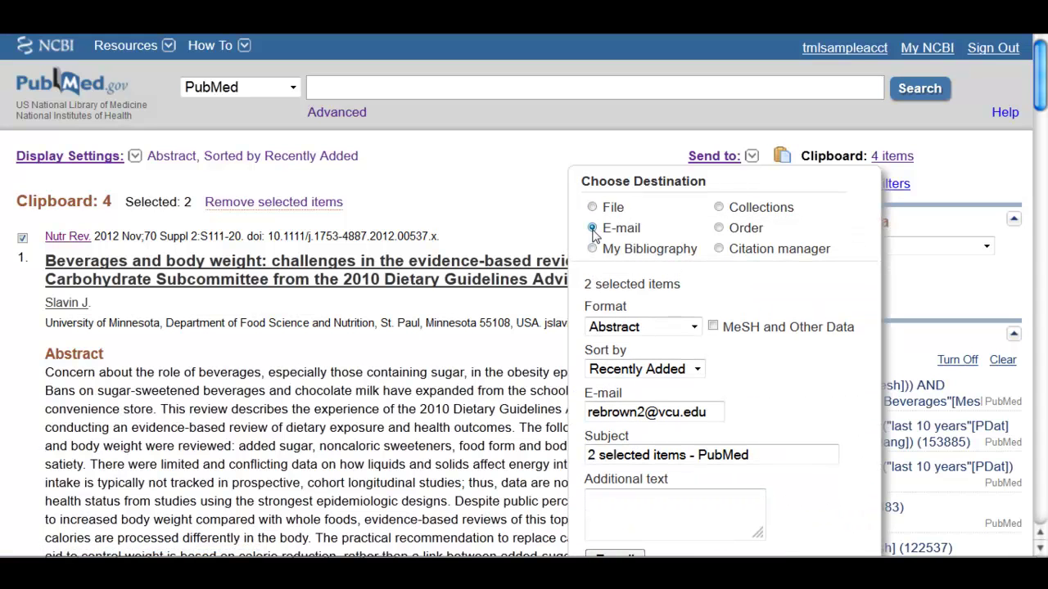
scroll(720, 311, down, 2)
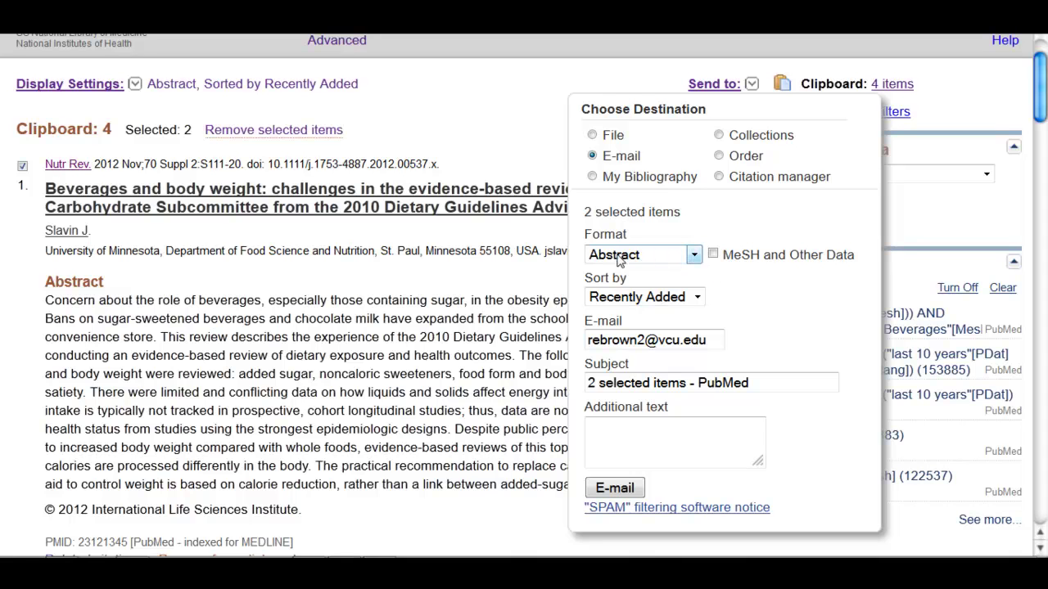
click(694, 259)
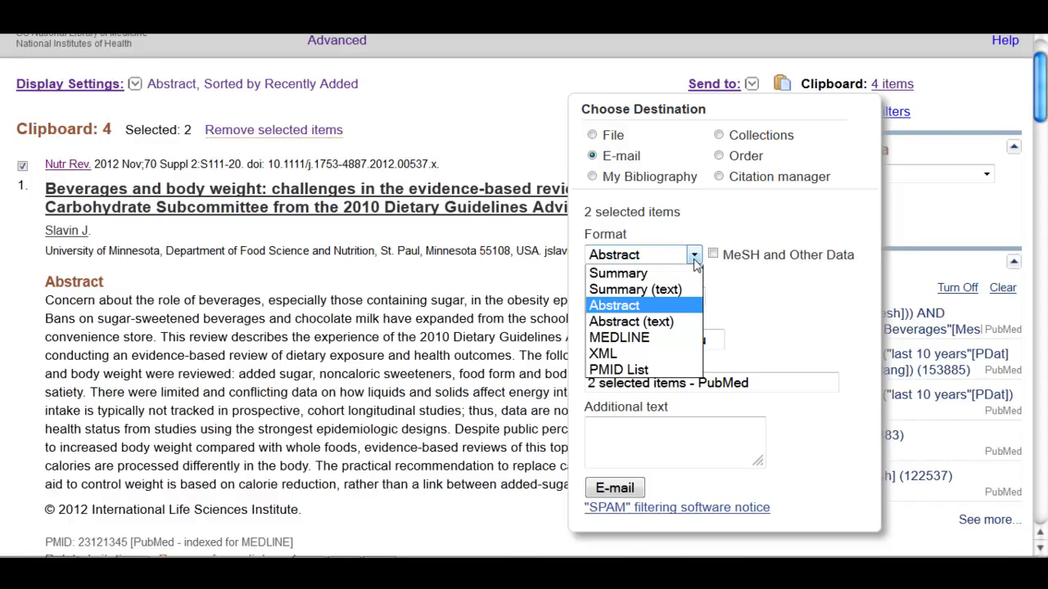
click(694, 259)
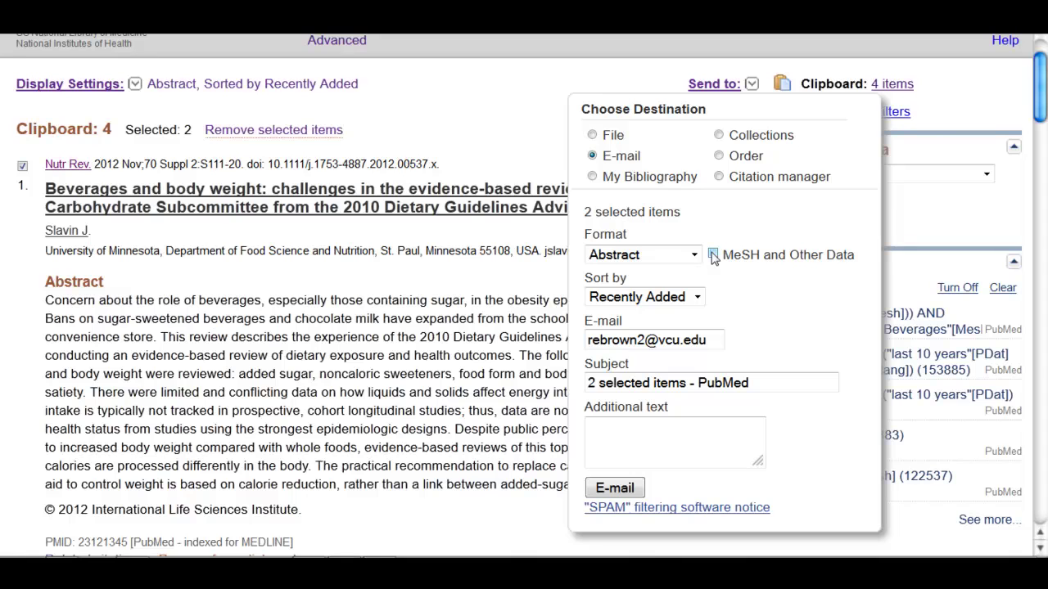
- Send the e-mail to the filled-in address with subject '2 selected items - PubMed'
key(Tab)
key(Tab)
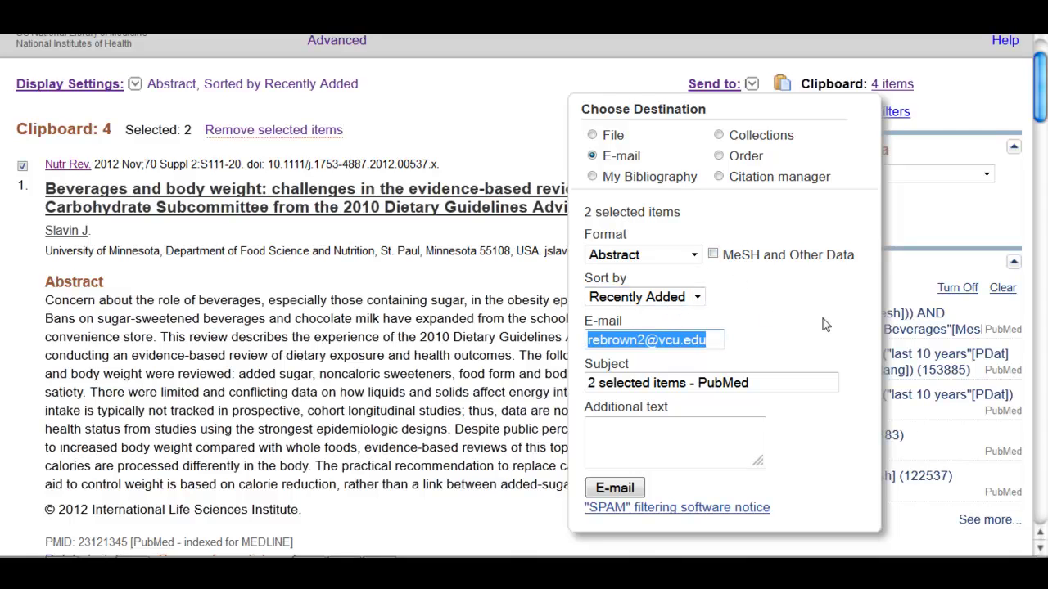
scroll(825, 325, down, 1)
drag(765, 340, 578, 346)
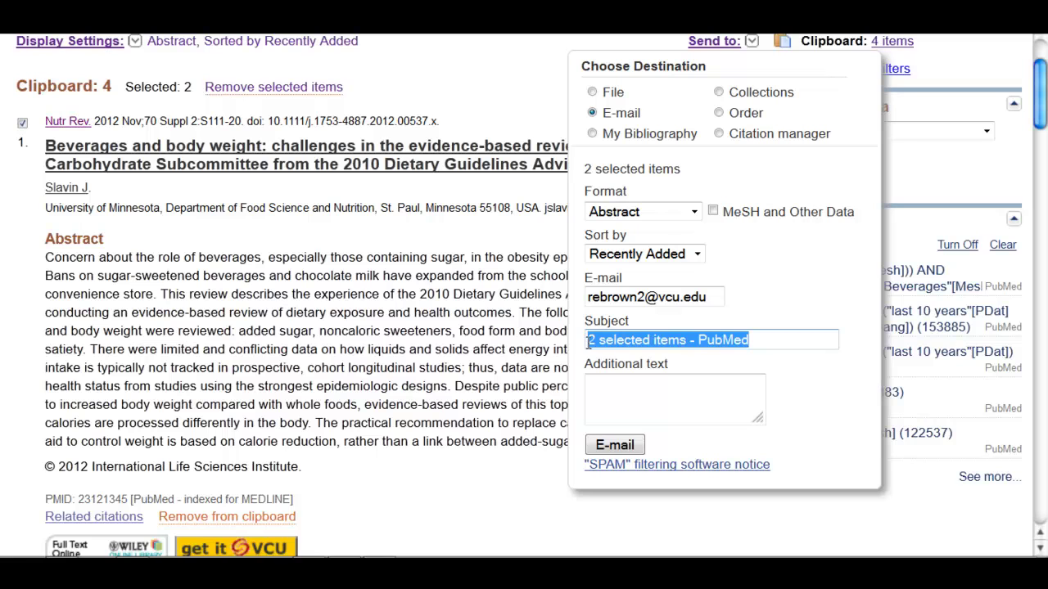
click(851, 423)
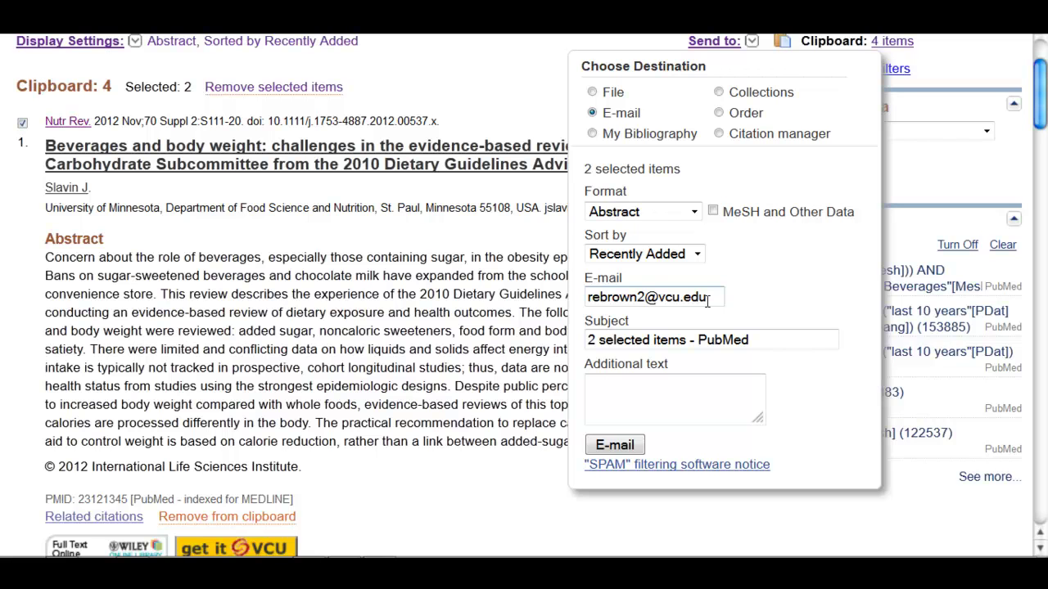
scroll(560, 365, up, 2)
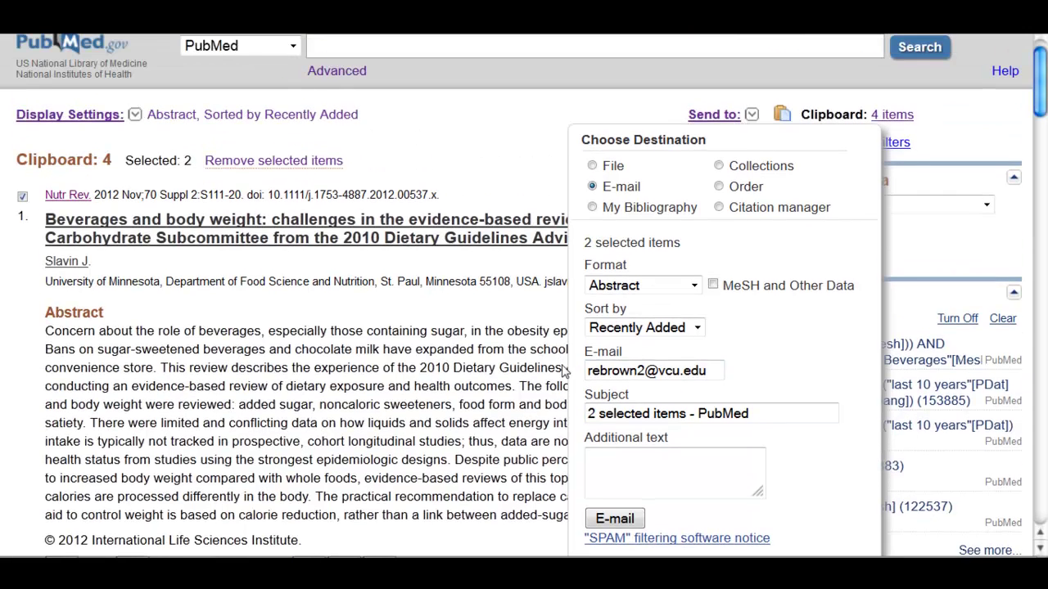
scroll(563, 366, up, 1)
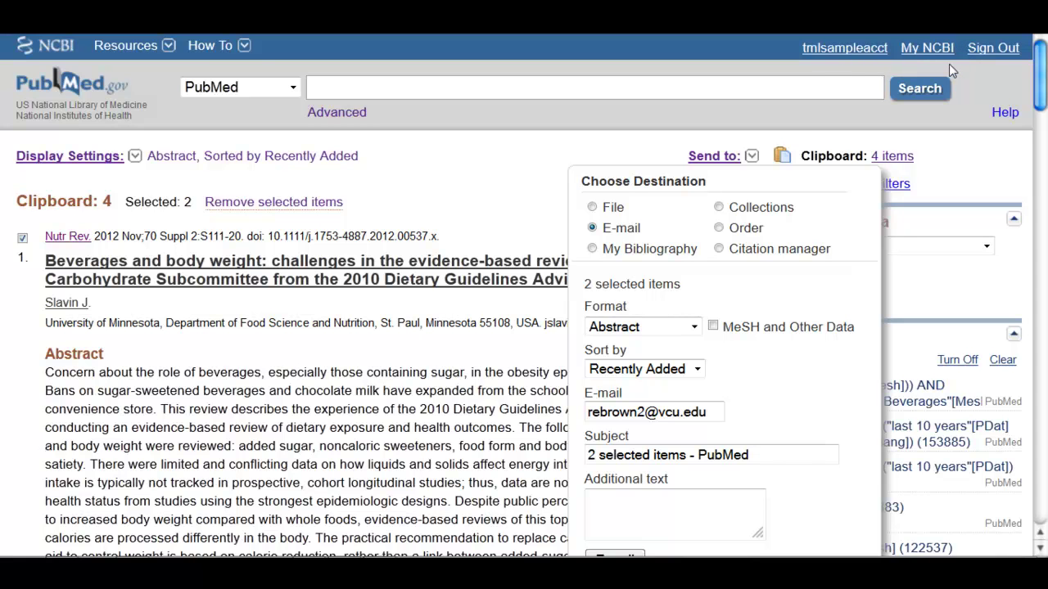
scroll(517, 283, down, 4)
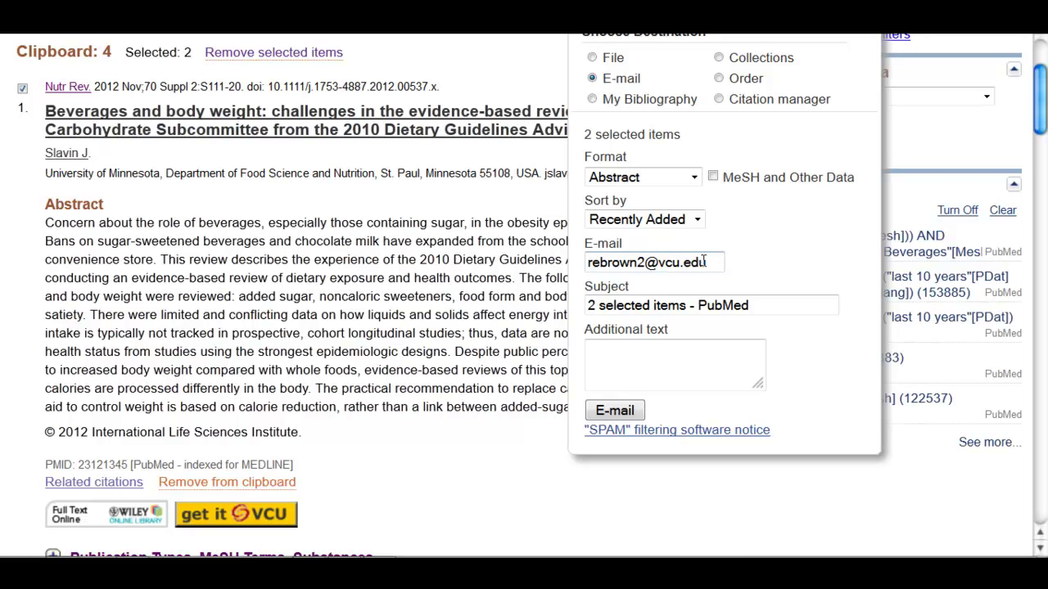
drag(707, 262, 586, 264)
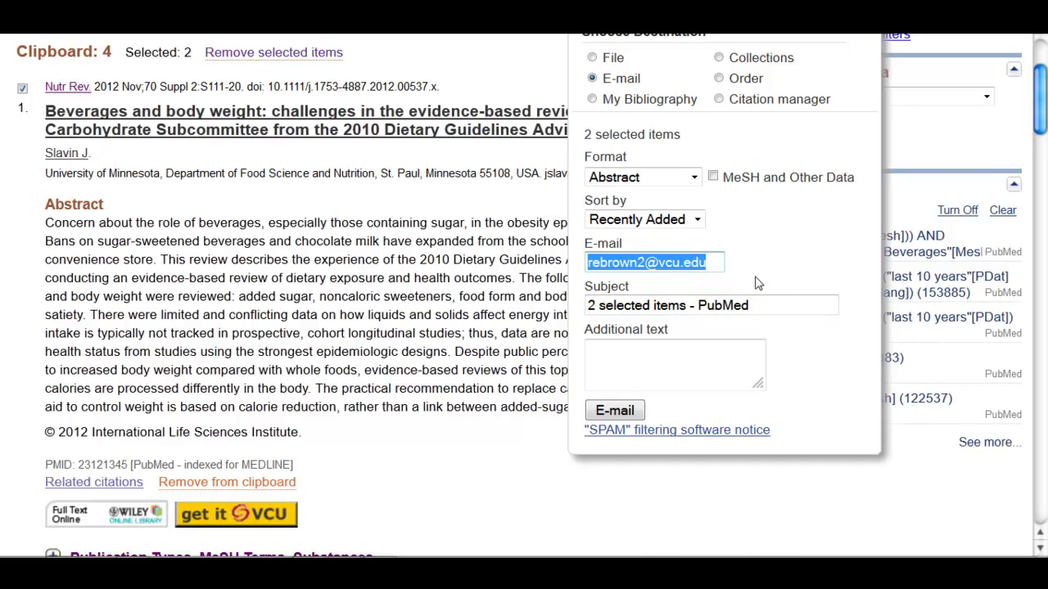
click(623, 417)
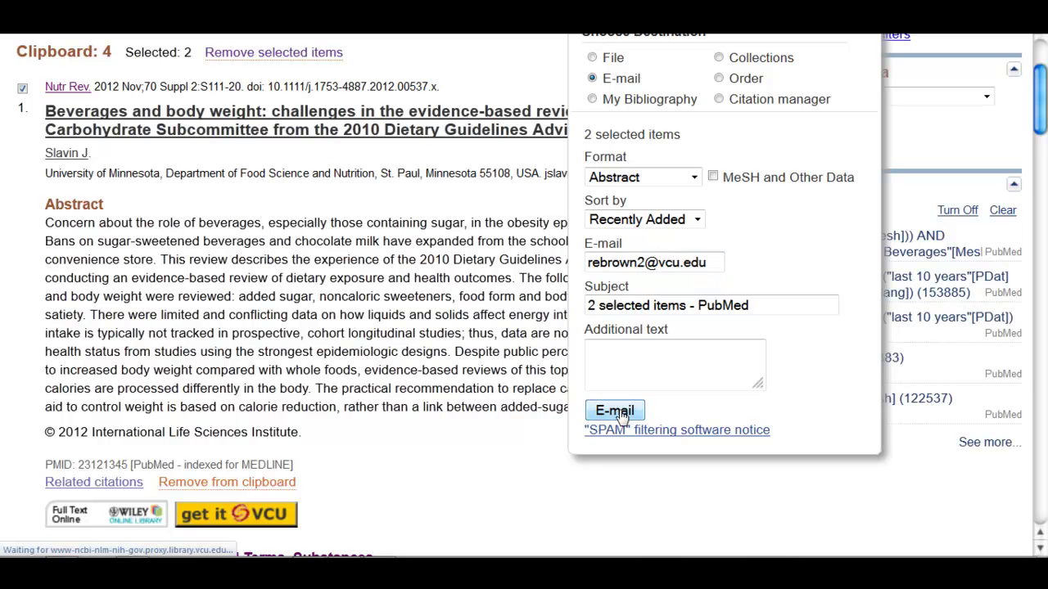